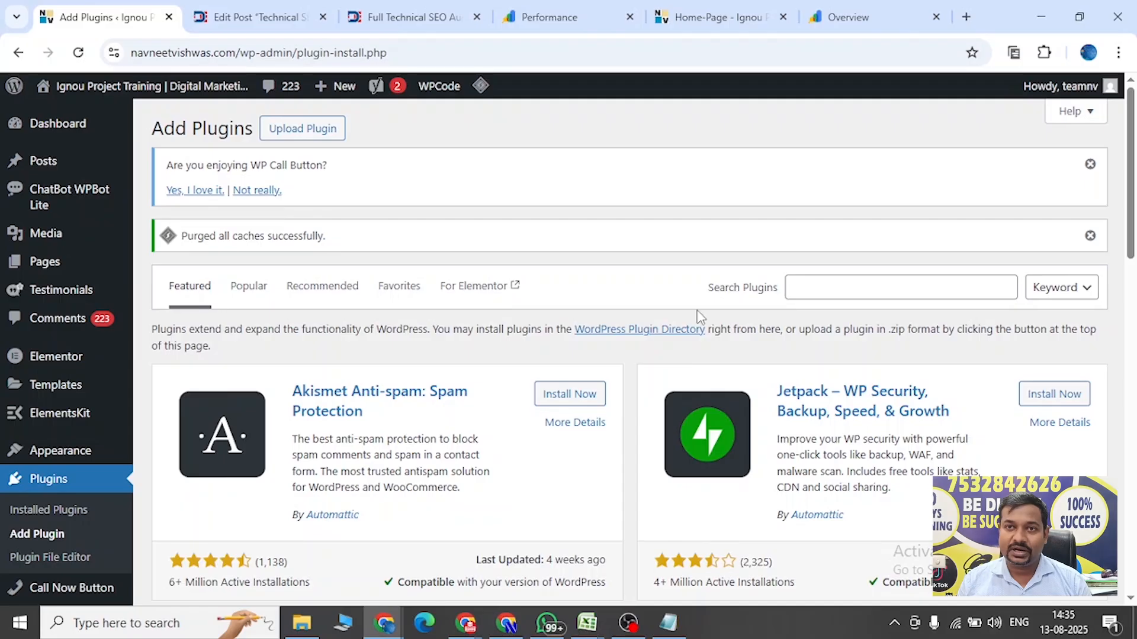
Search the plugin directory for yoast seo and review the results.
left_click(908, 284)
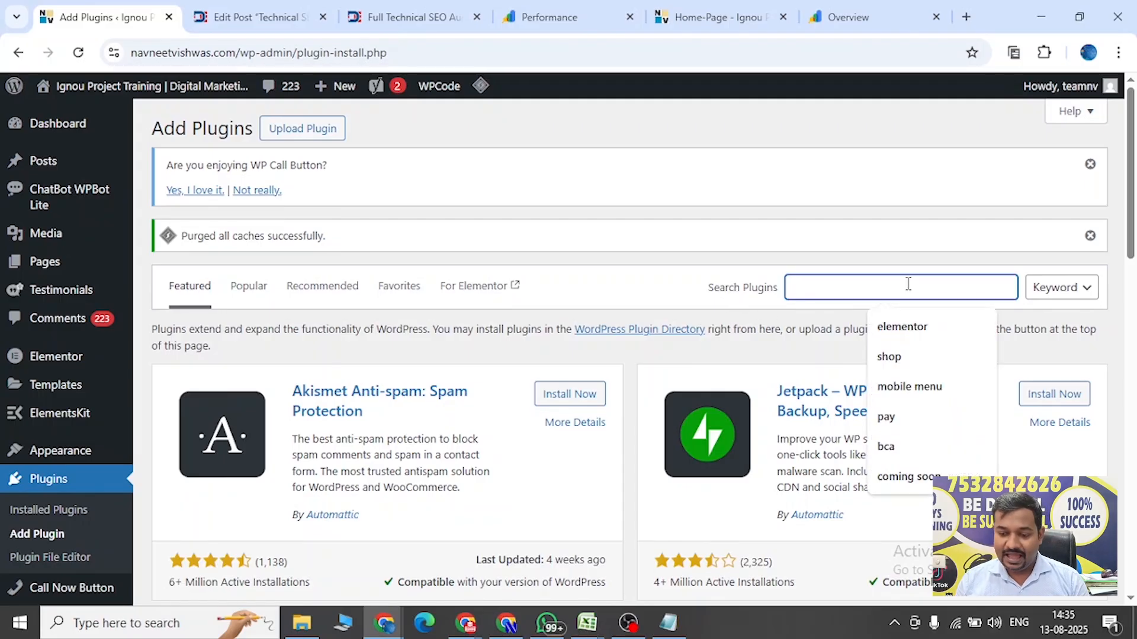
type("yoast seo")
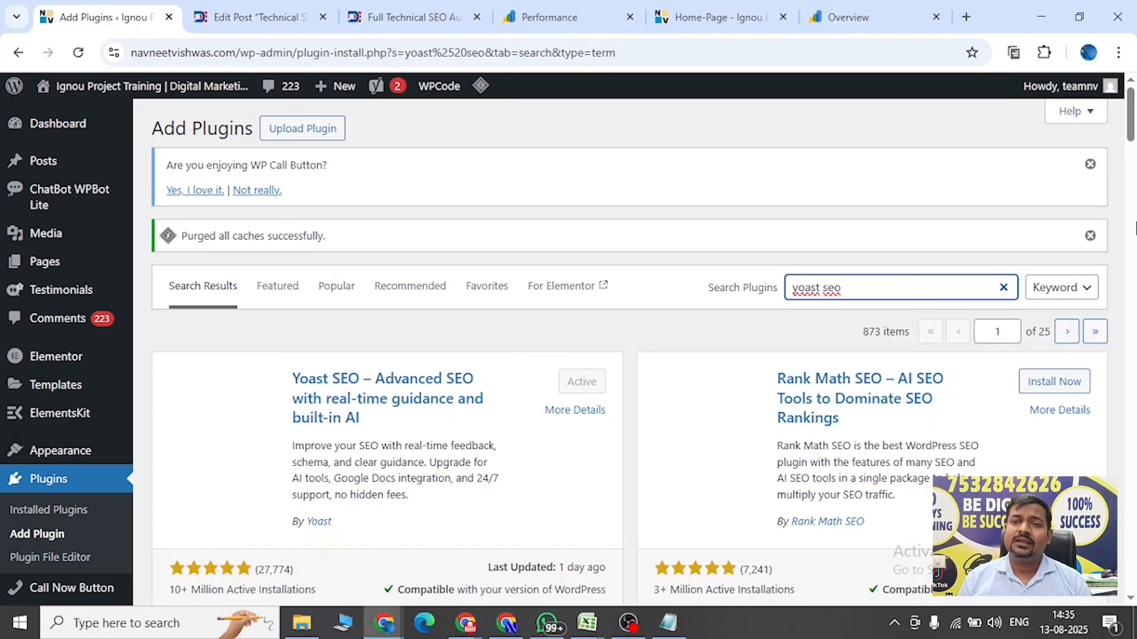
scroll(1131, 136, "down", 2)
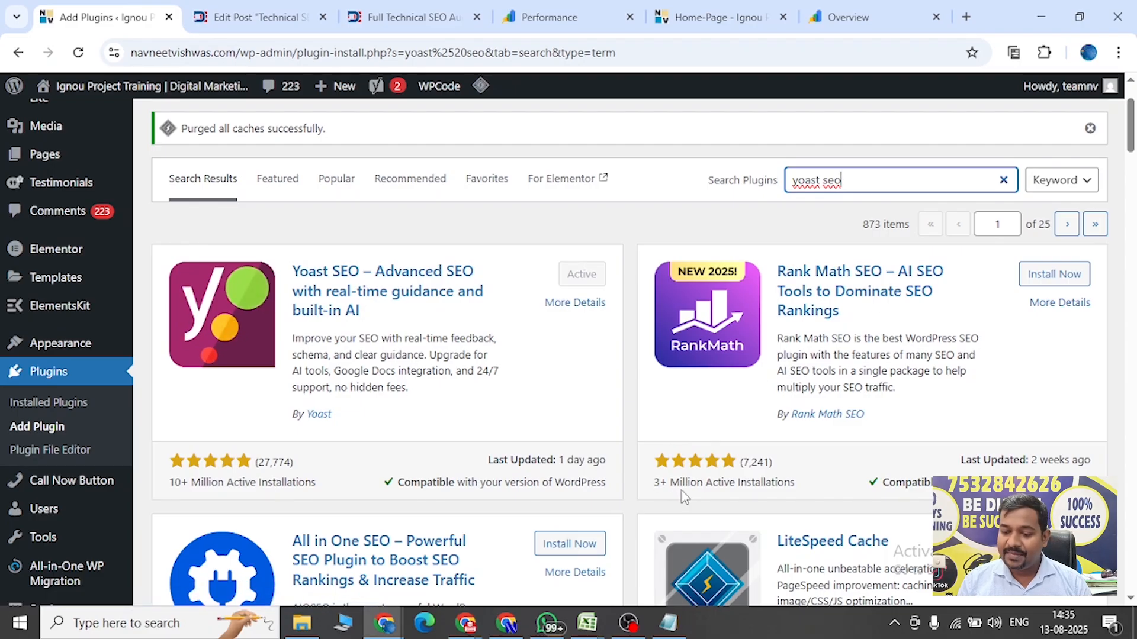
scroll(1131, 163, "down", 2)
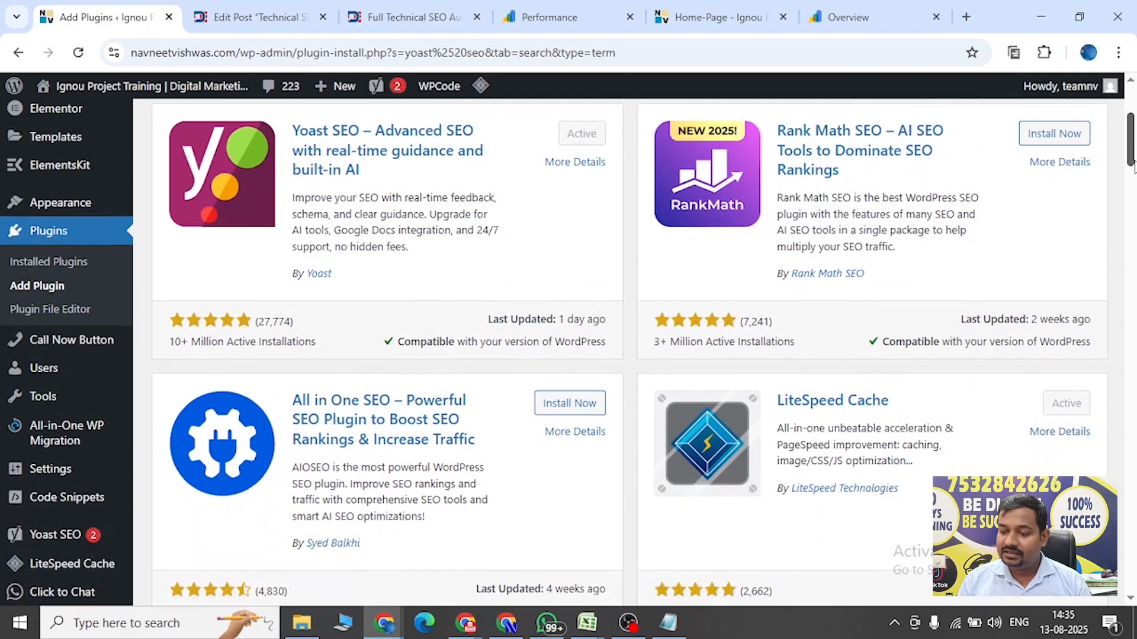
scroll(1132, 166, "down", 2)
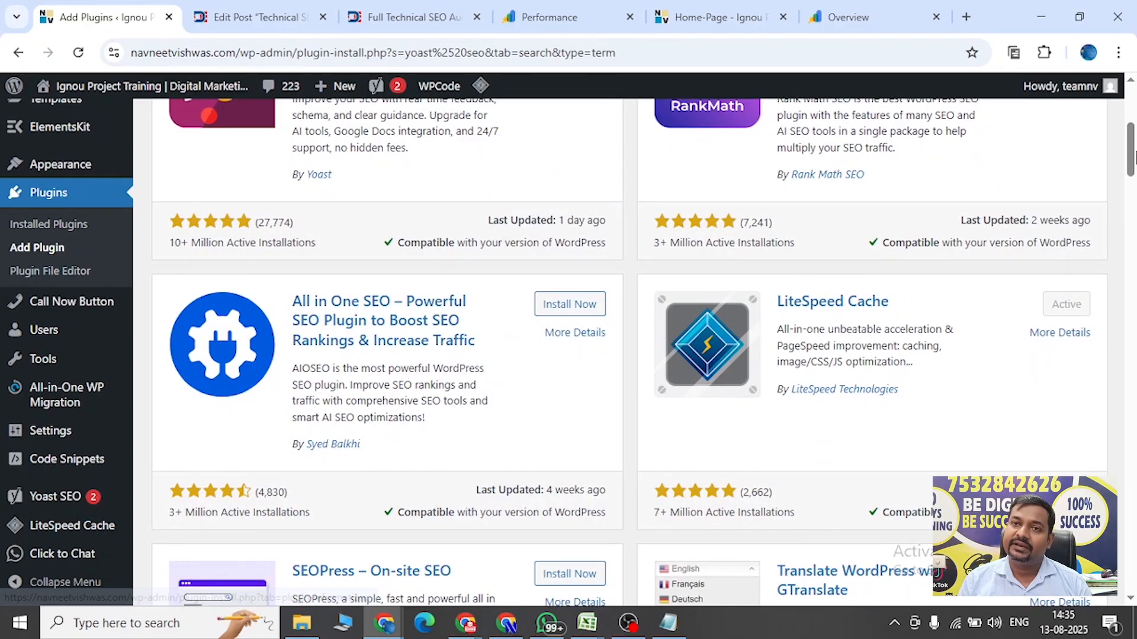
left_click_drag(1131, 148, 1131, 133)
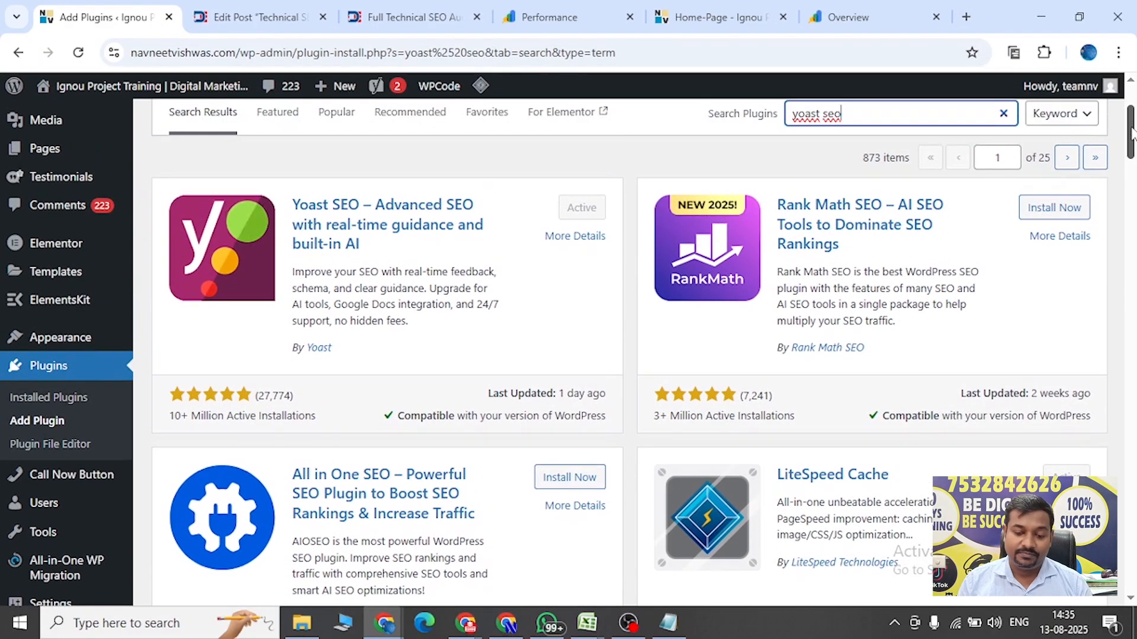
left_click_drag(1132, 134, 1132, 129)
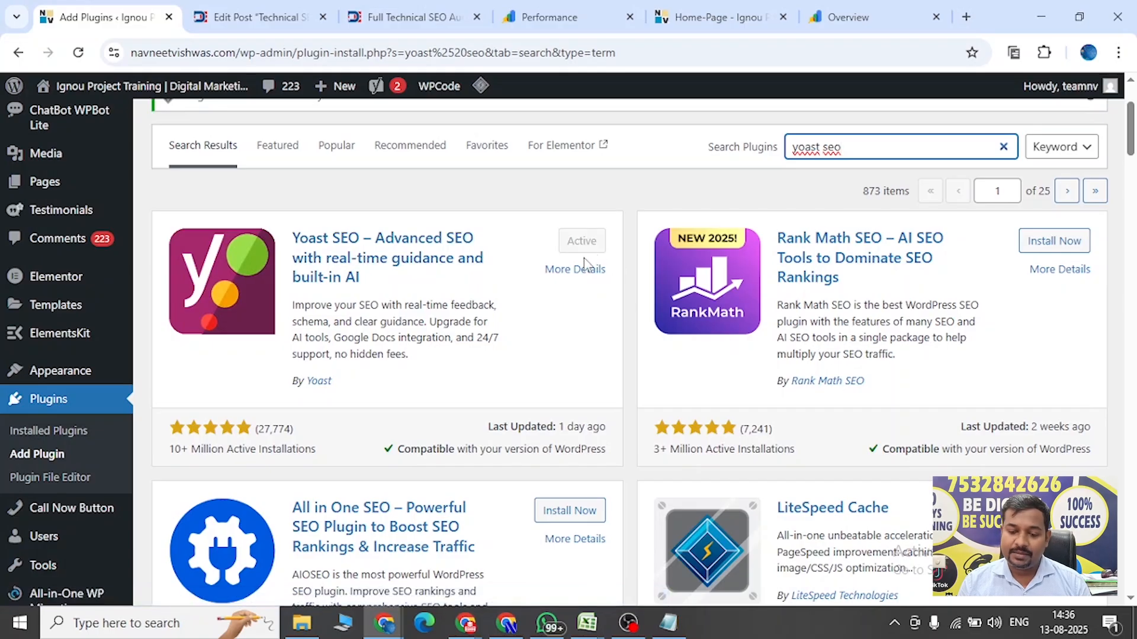
mouse_move(65, 115)
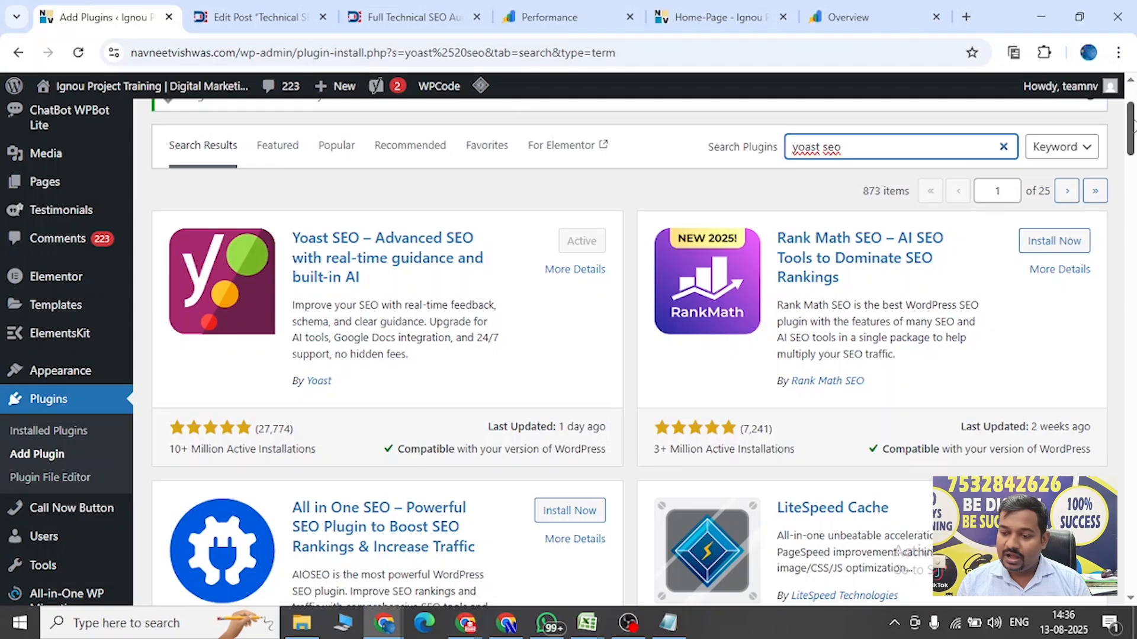
left_click_drag(1130, 115, 1129, 97)
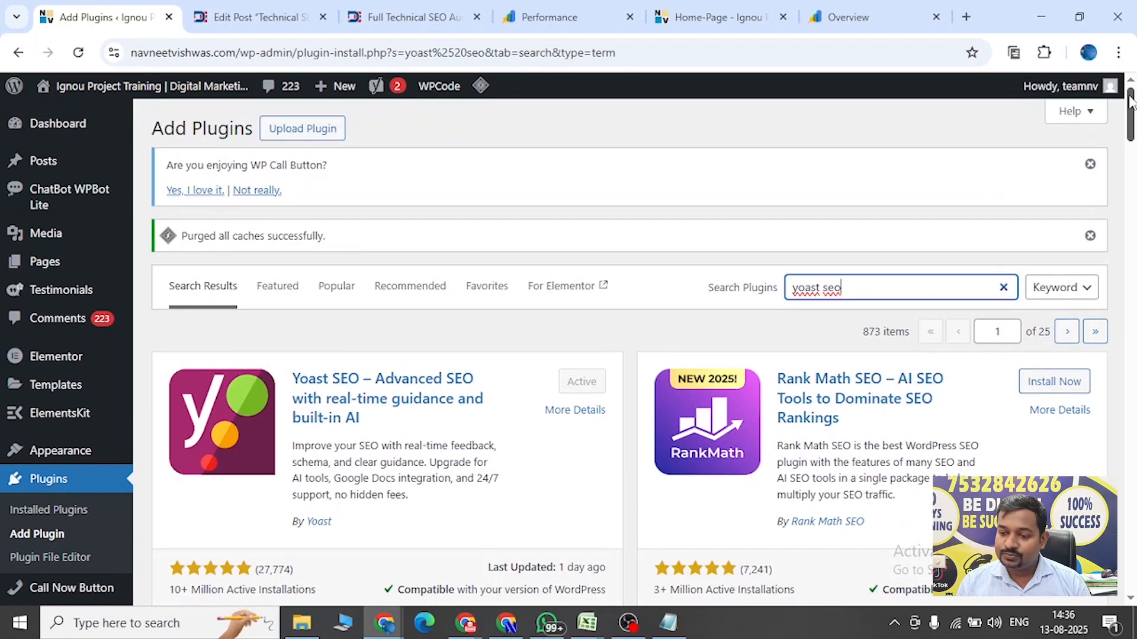
Open the Yoast SEO General dashboard and close the AI brand insights popup.
left_click(49, 128)
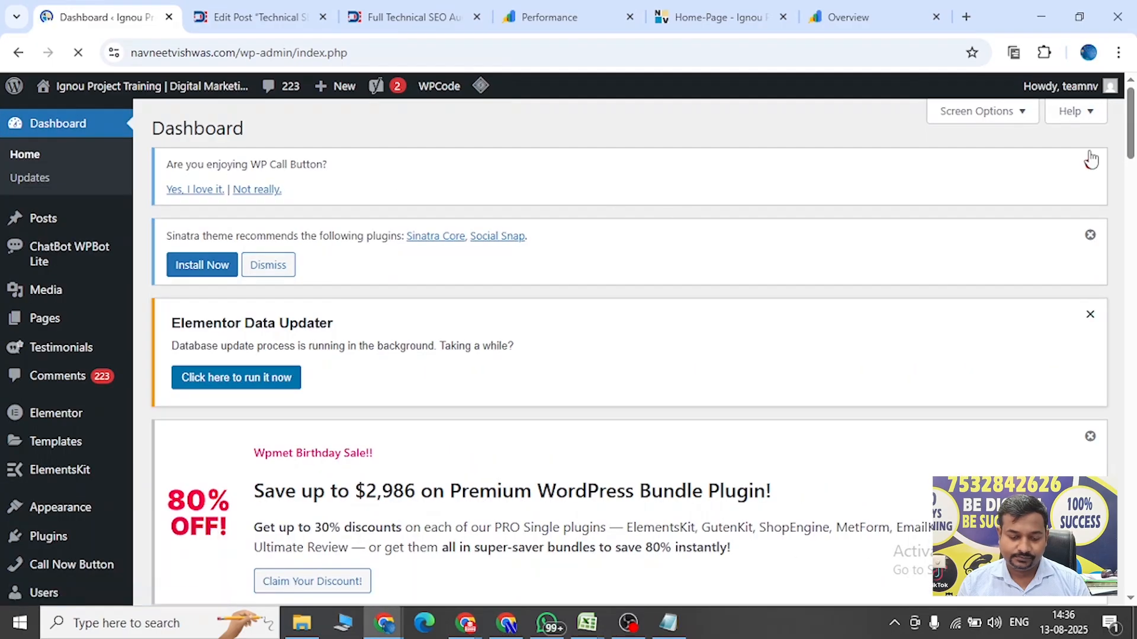
left_click_drag(1130, 137, 1132, 184)
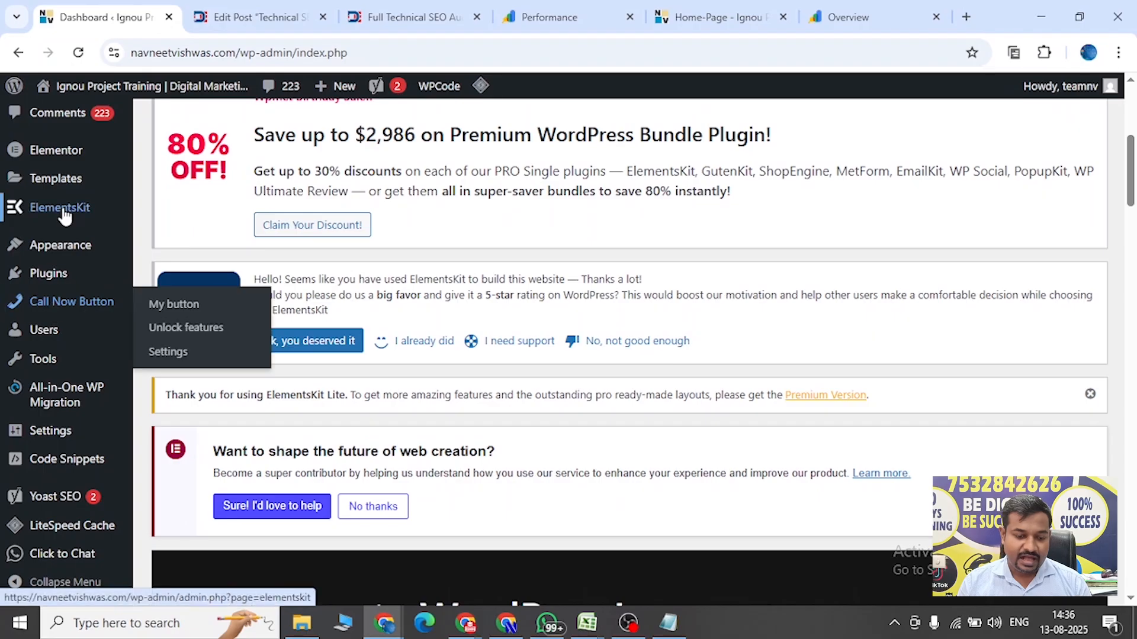
mouse_move(57, 540)
mouse_move(60, 503)
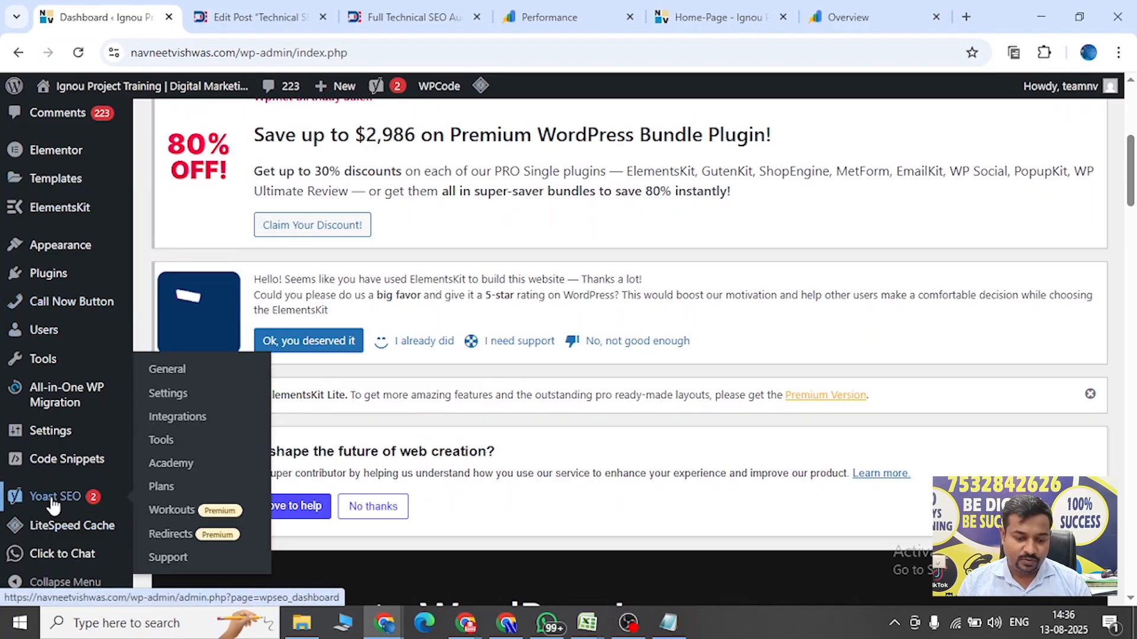
left_click(173, 376)
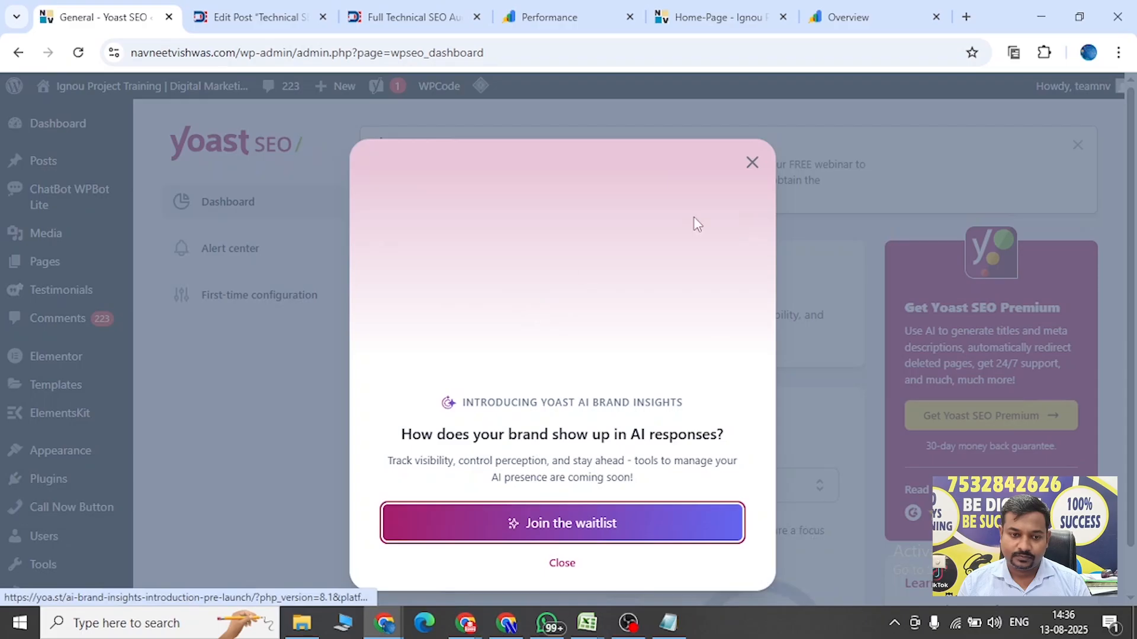
left_click(752, 161)
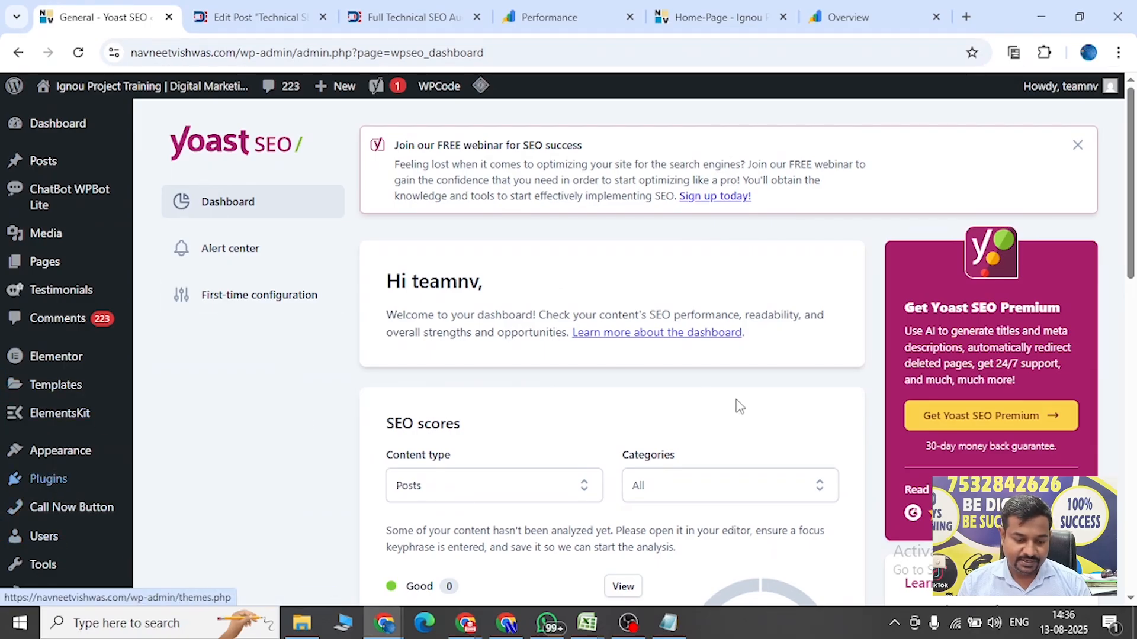
Return to the WordPress dashboard and open the Yoast SEO Settings page.
left_click_drag(1131, 269, 1131, 320)
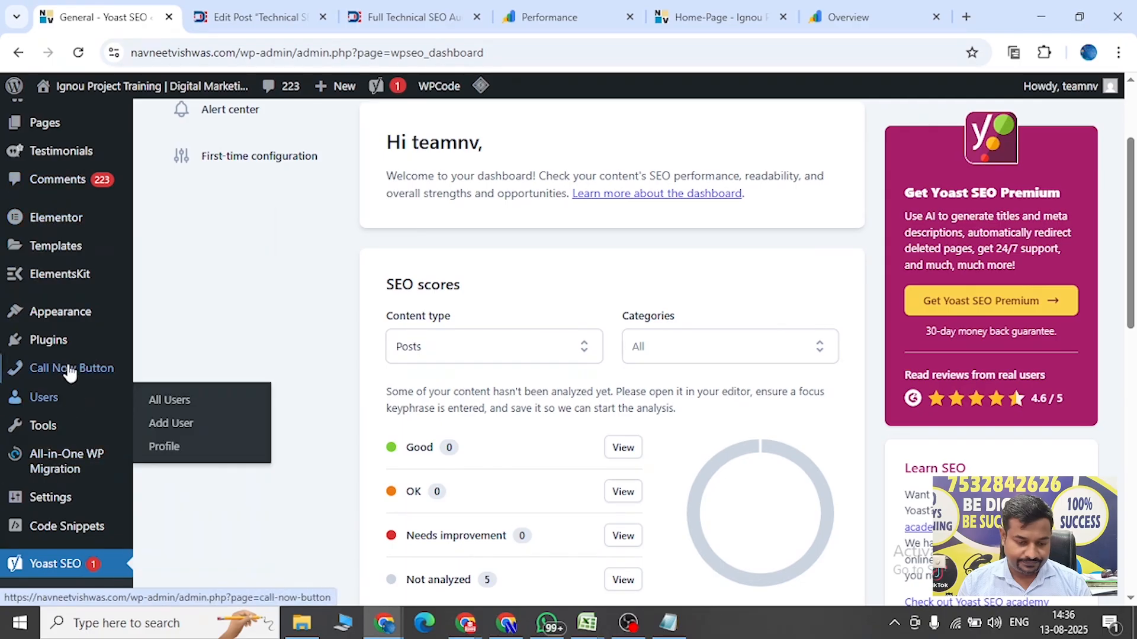
left_click(18, 52)
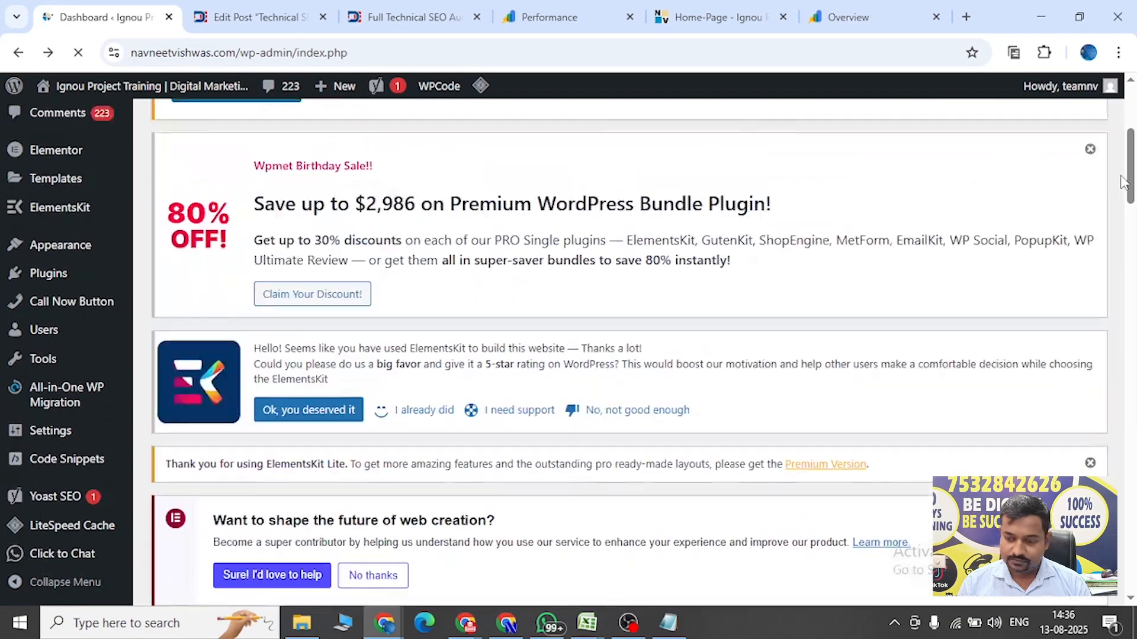
left_click_drag(1123, 182, 1132, 237)
mouse_move(53, 499)
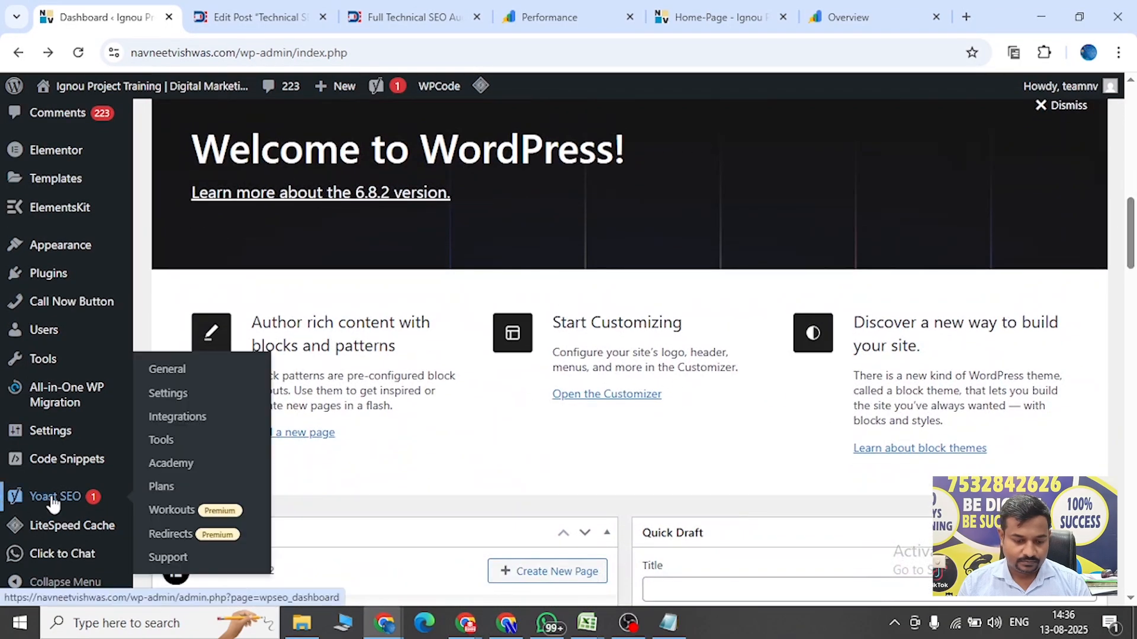
left_click(169, 401)
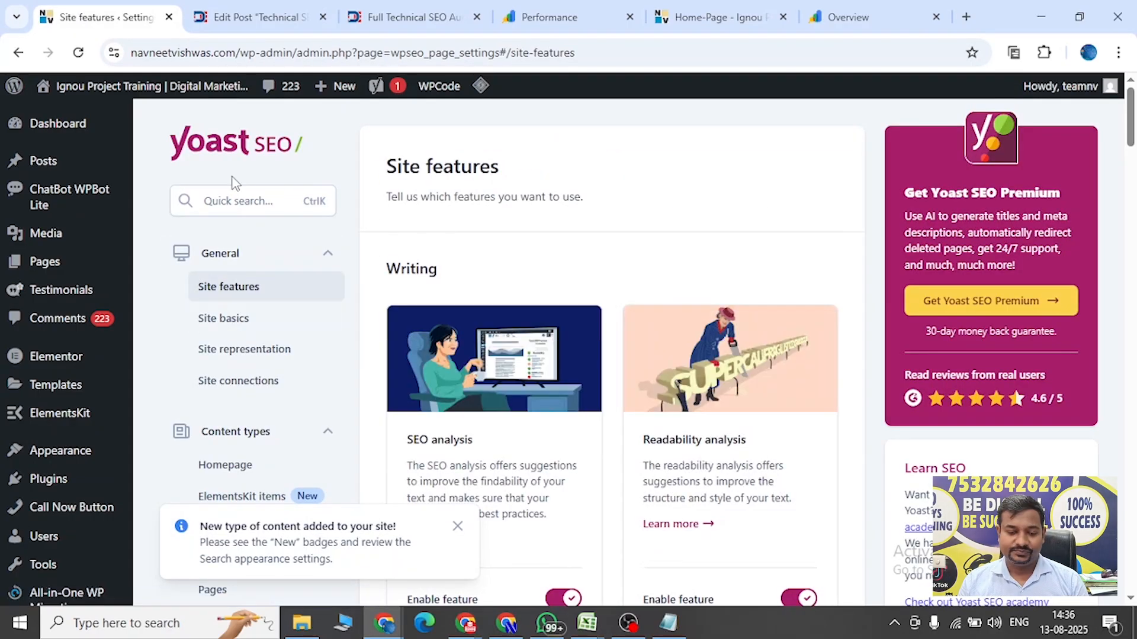
Quick-search the Yoast settings for xml and jump to the XML sitemaps feature.
left_click(225, 197)
type("xml")
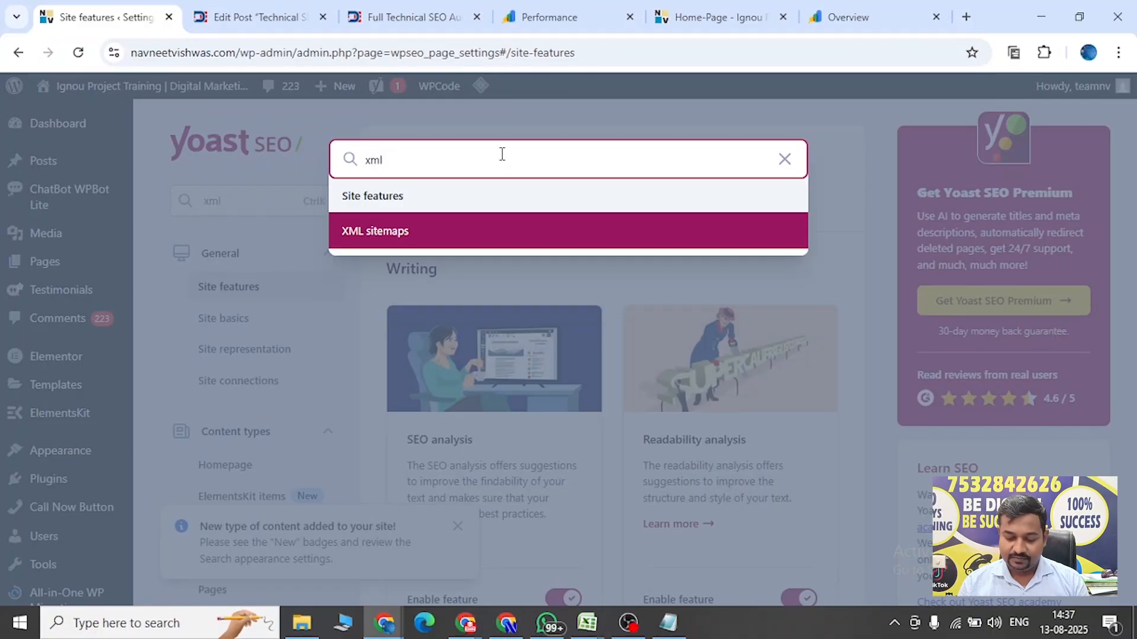
left_click(375, 232)
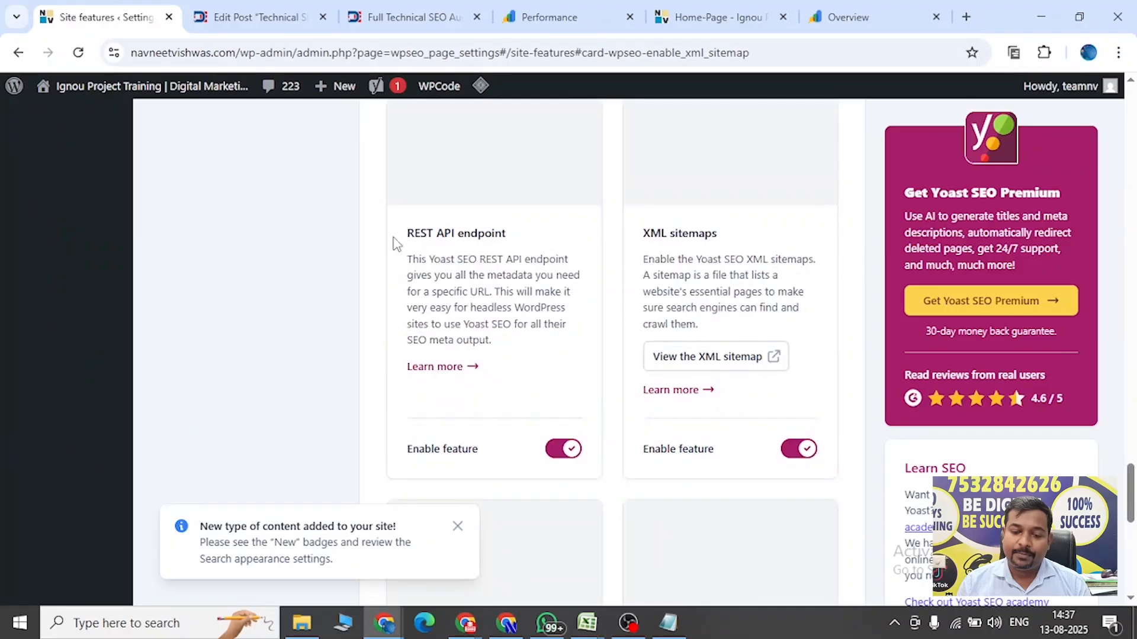
View the XML sitemap and copy its sitemap_index.xml path from the address.
left_click(710, 362)
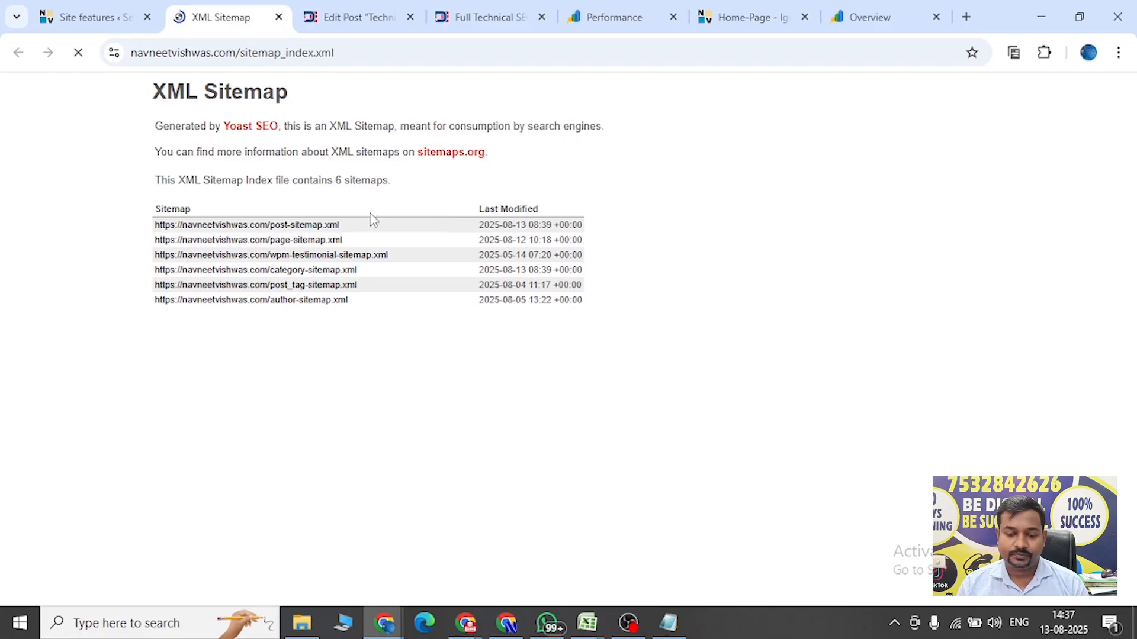
left_click_drag(242, 54, 364, 57)
key("ctrl+c")
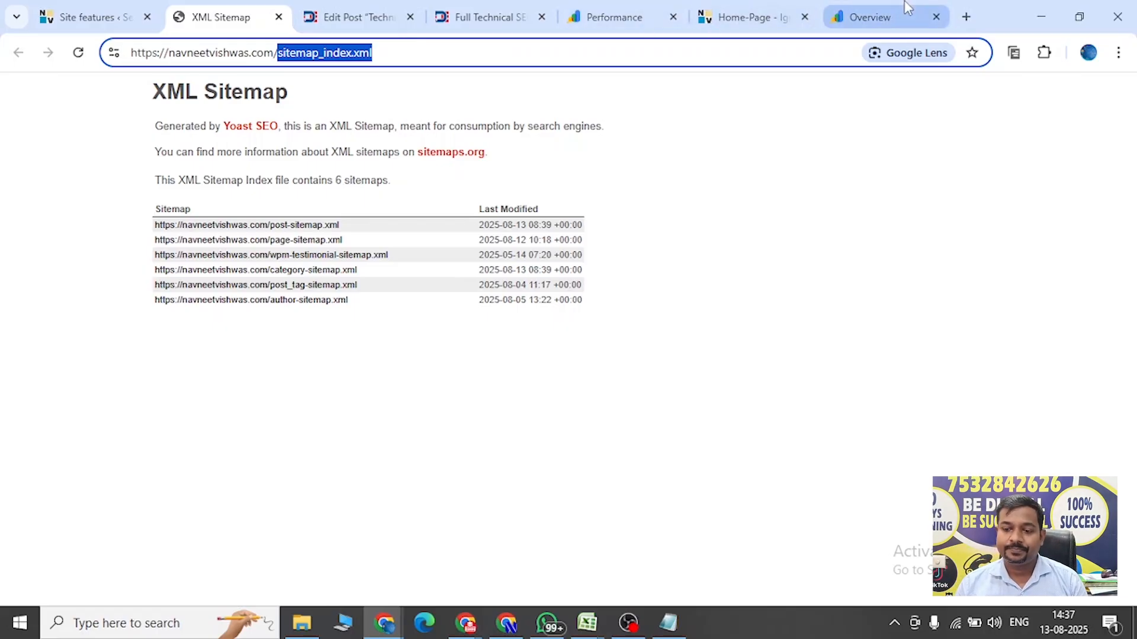
Switch to Google Search Console and submit sitemap_index.xml as a new sitemap, then dismiss the confirmation.
left_click(878, 13)
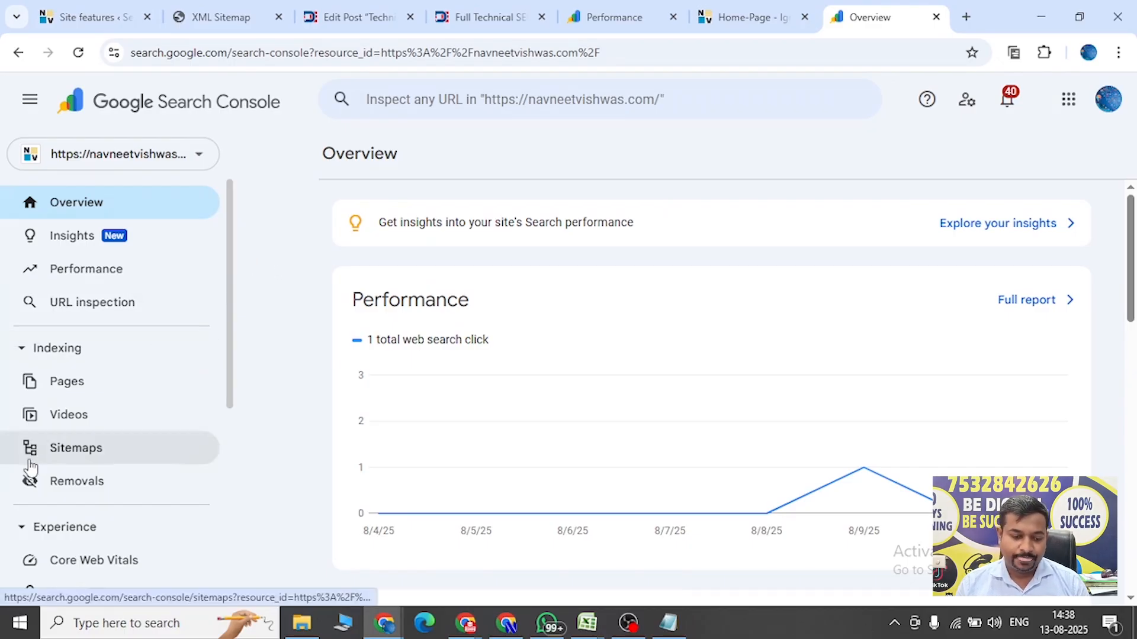
left_click(72, 459)
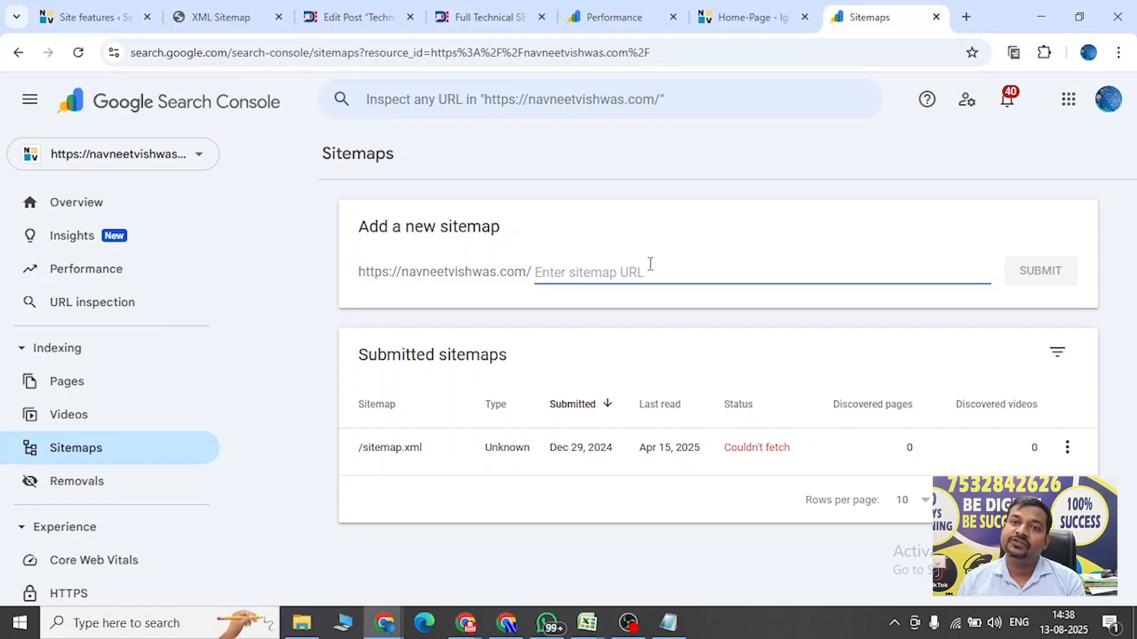
key("ctrl+v")
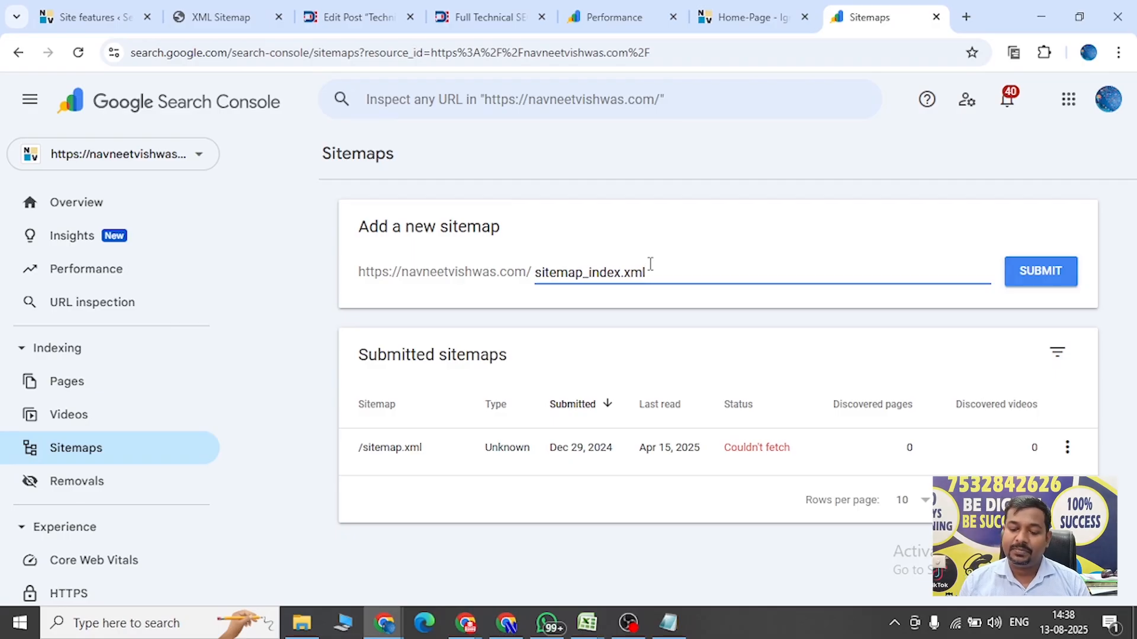
left_click(1043, 271)
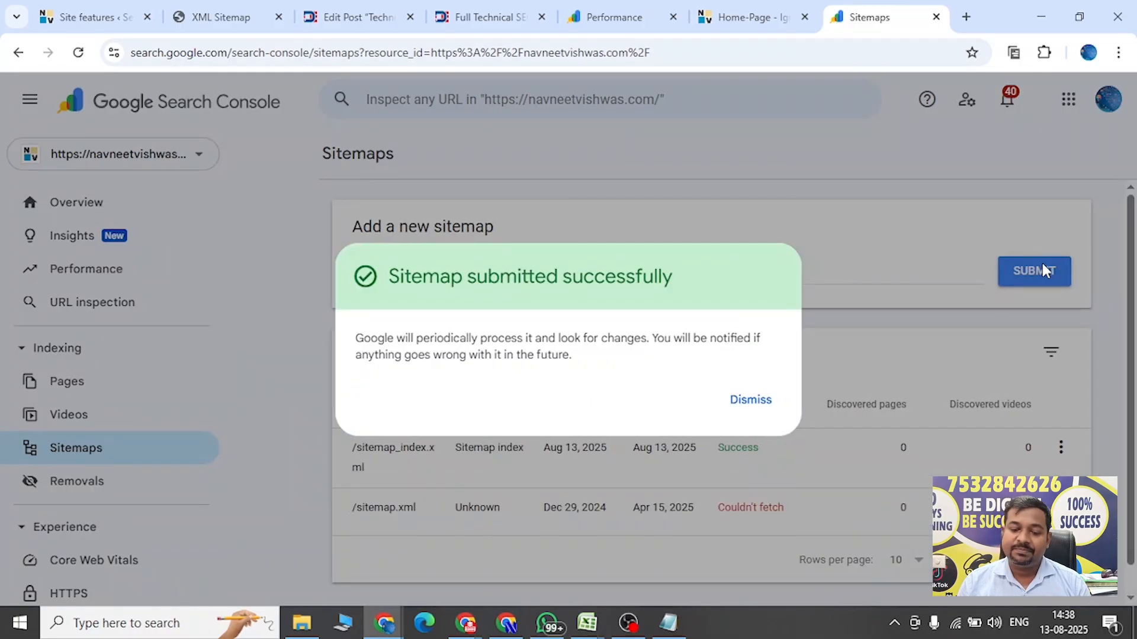
left_click(744, 408)
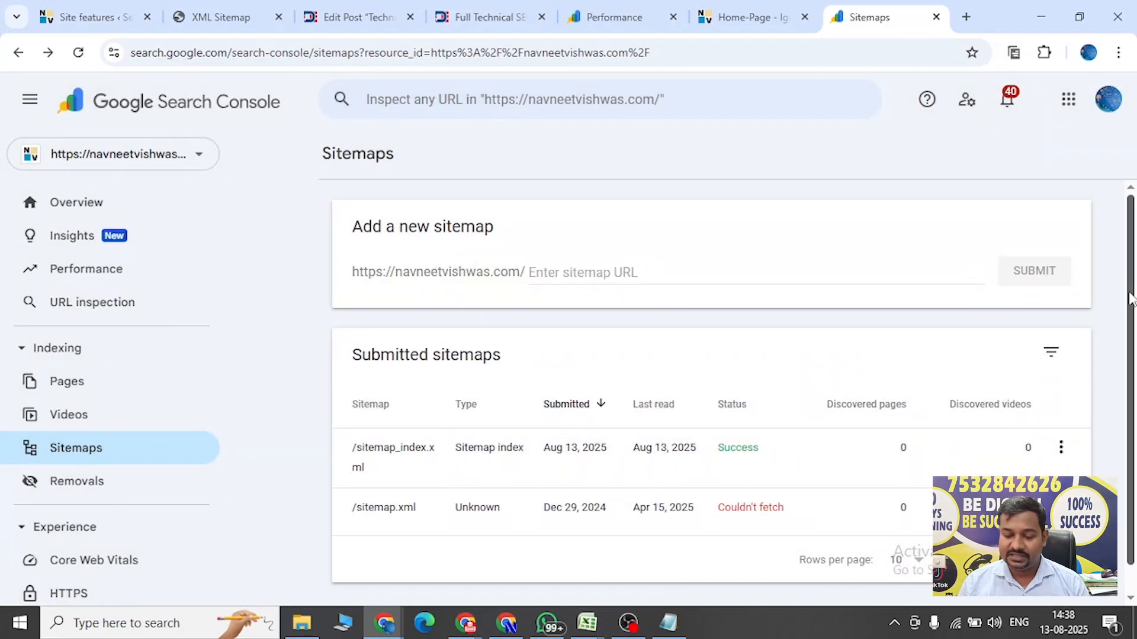
Open the submitted sitemap_index.xml details and examine the sitemaps read.
left_click_drag(1130, 299, 1133, 336)
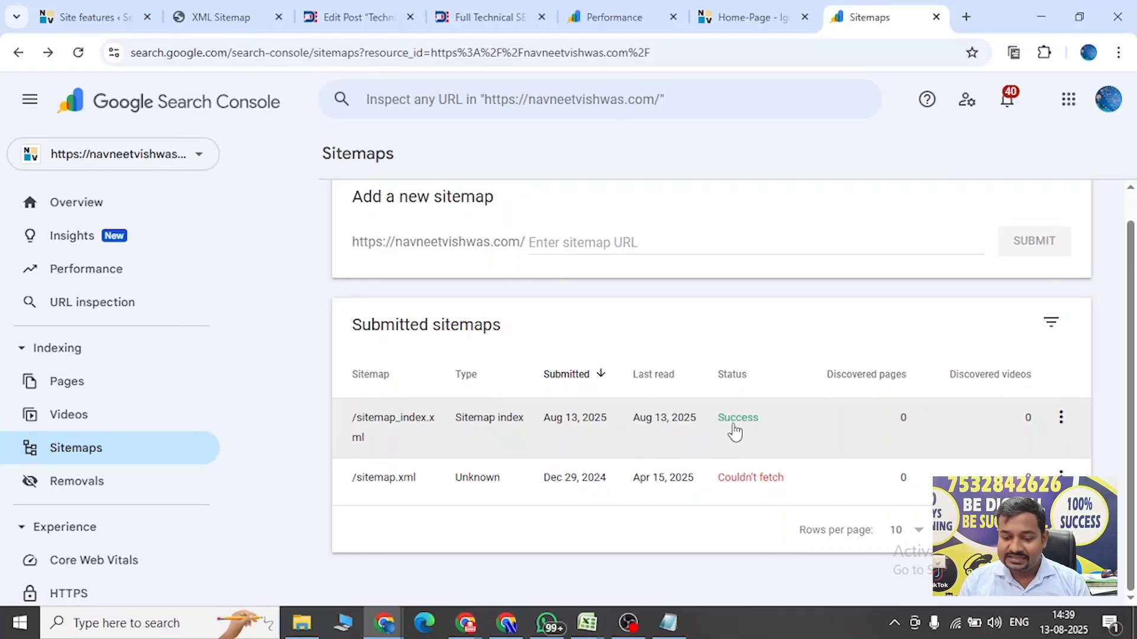
left_click(685, 424)
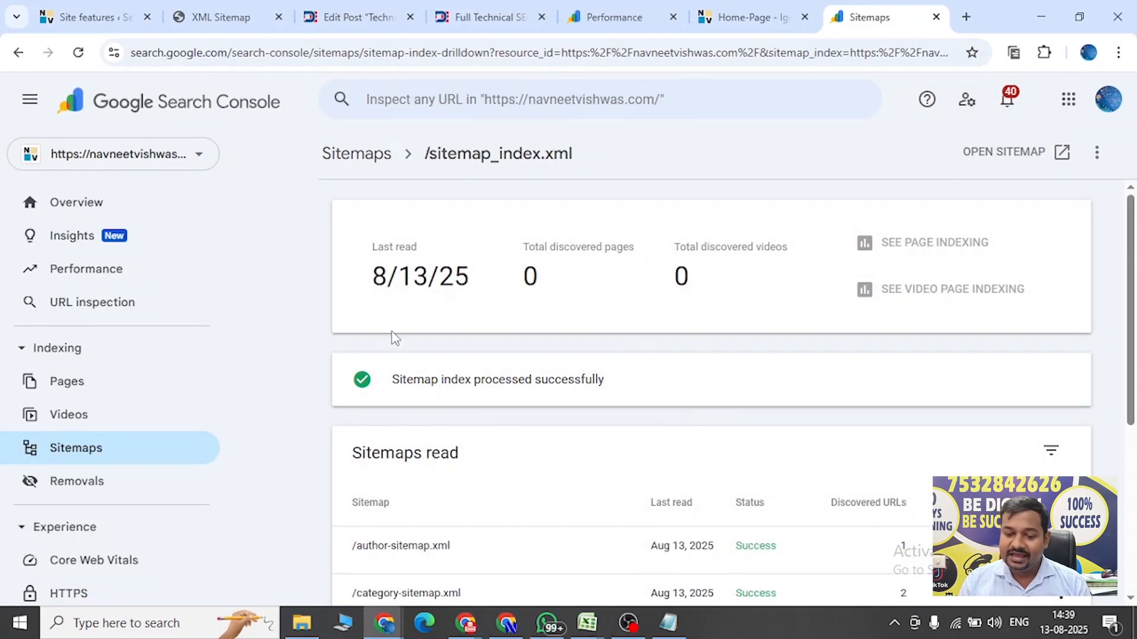
left_click_drag(370, 276, 489, 286)
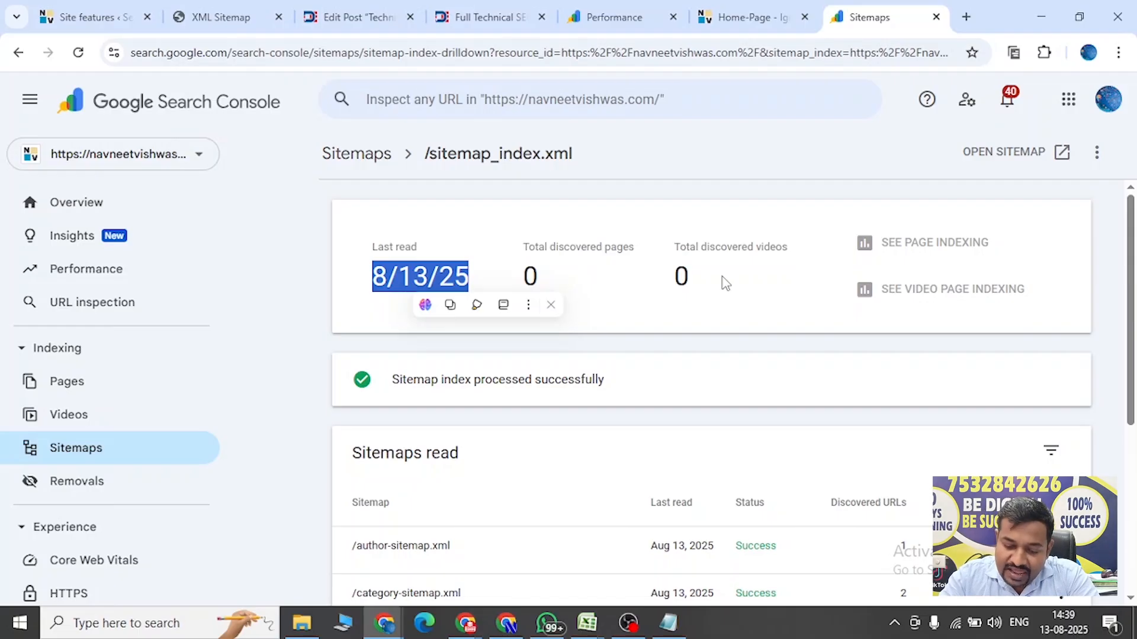
left_click_drag(1130, 228, 1133, 333)
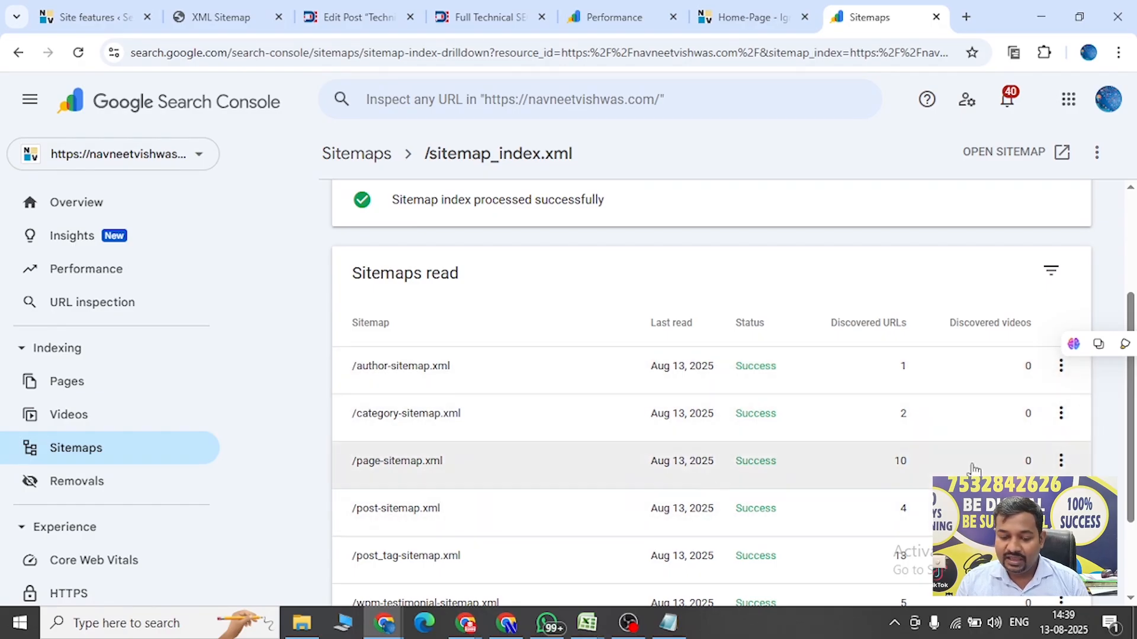
left_click_drag(1133, 404, 1108, 377)
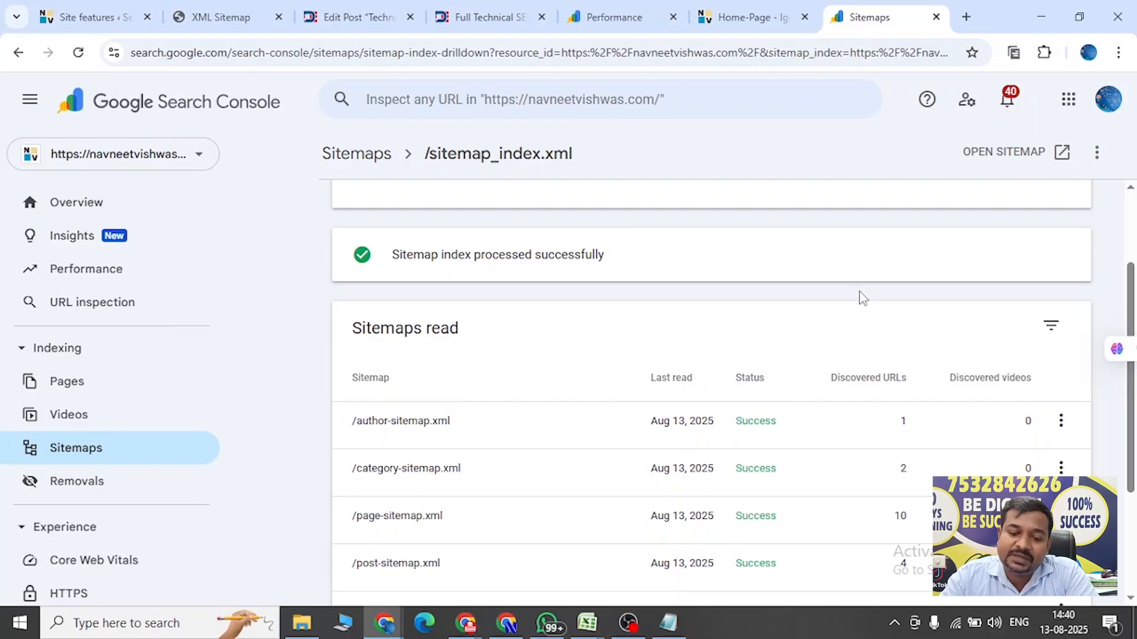
Switch to the Full Technical SEO Audit Checklist post tab.
left_click(479, 17)
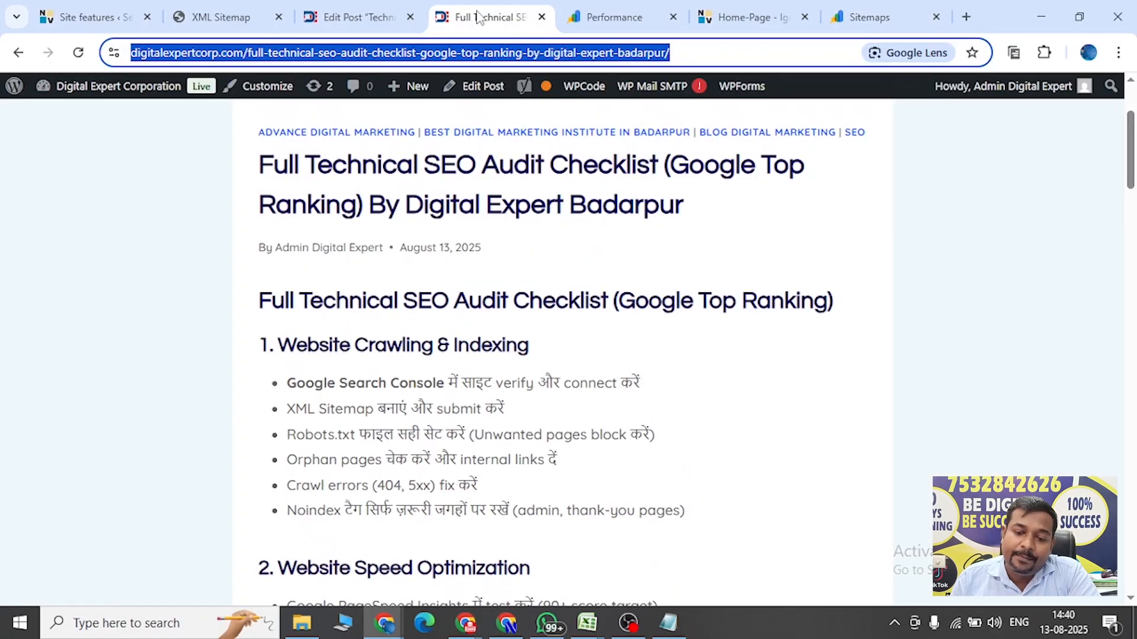